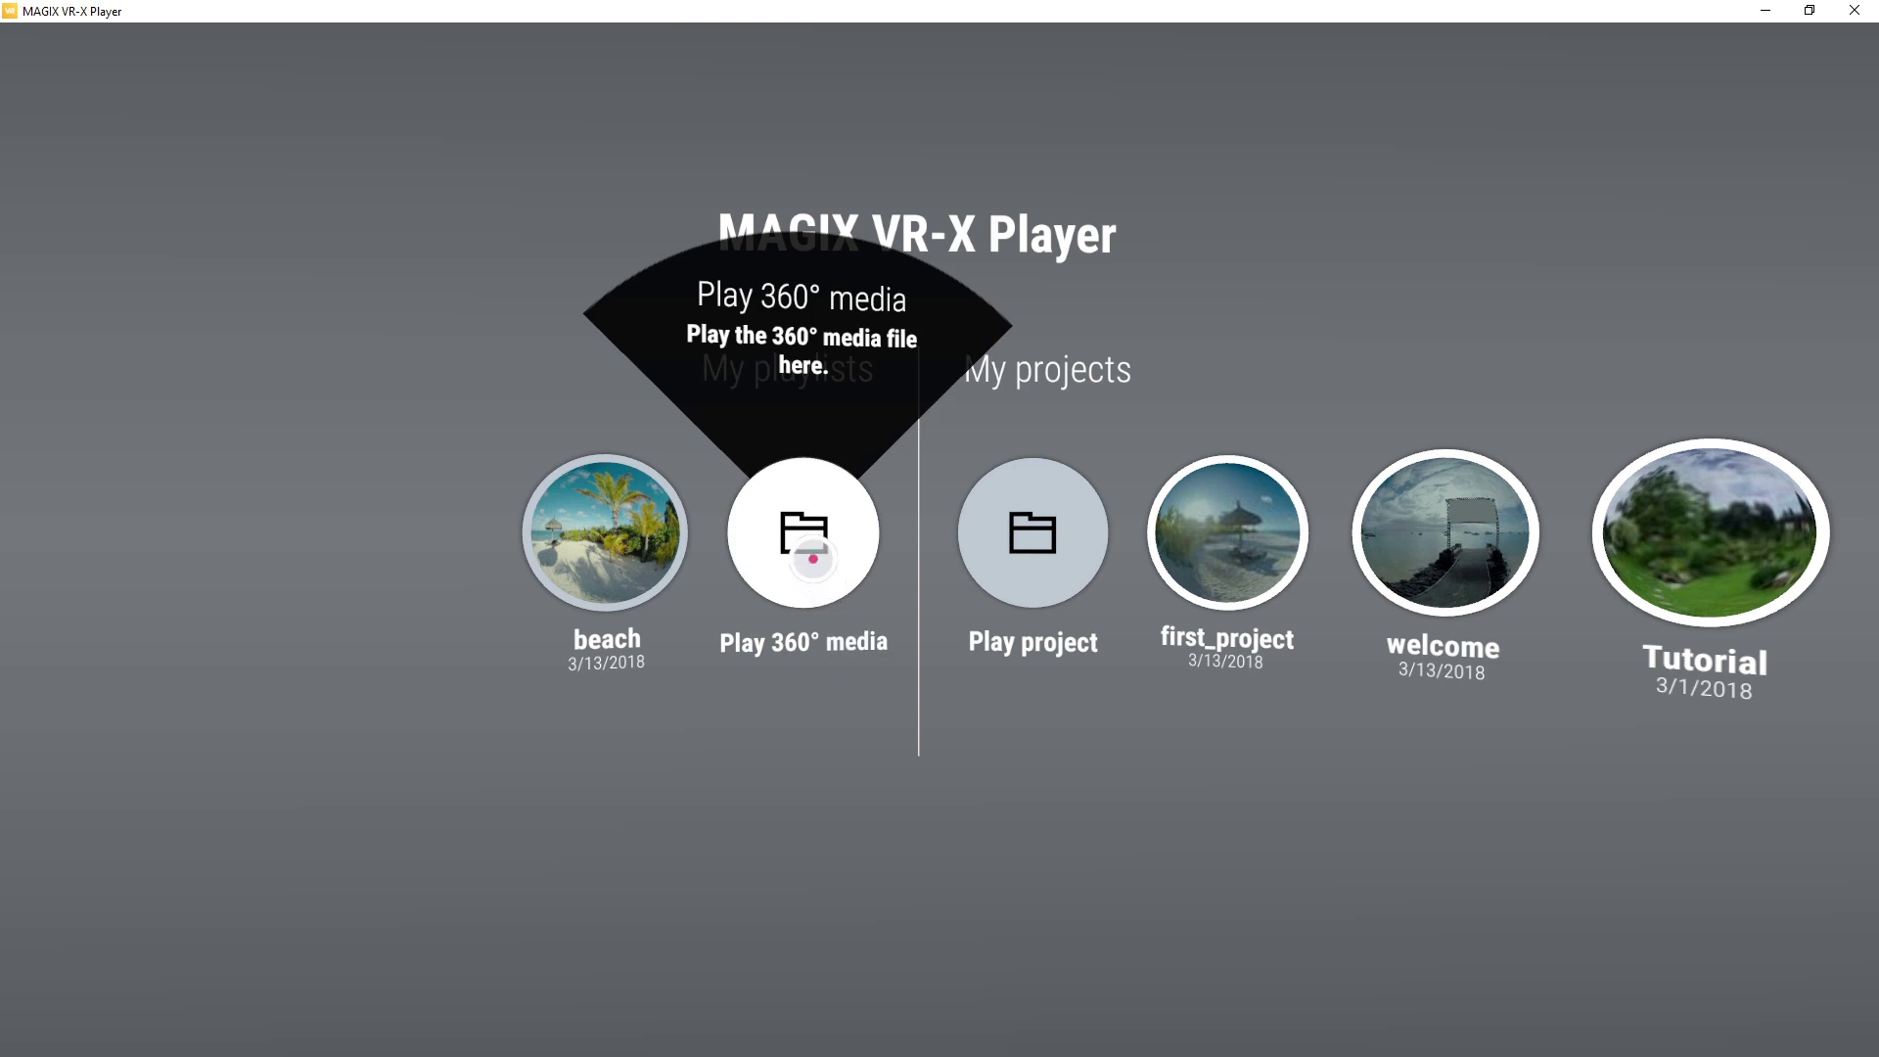
# Start Play 360° media and select beach.mp4 from the Pictures folder
pyautogui.click(804, 532)
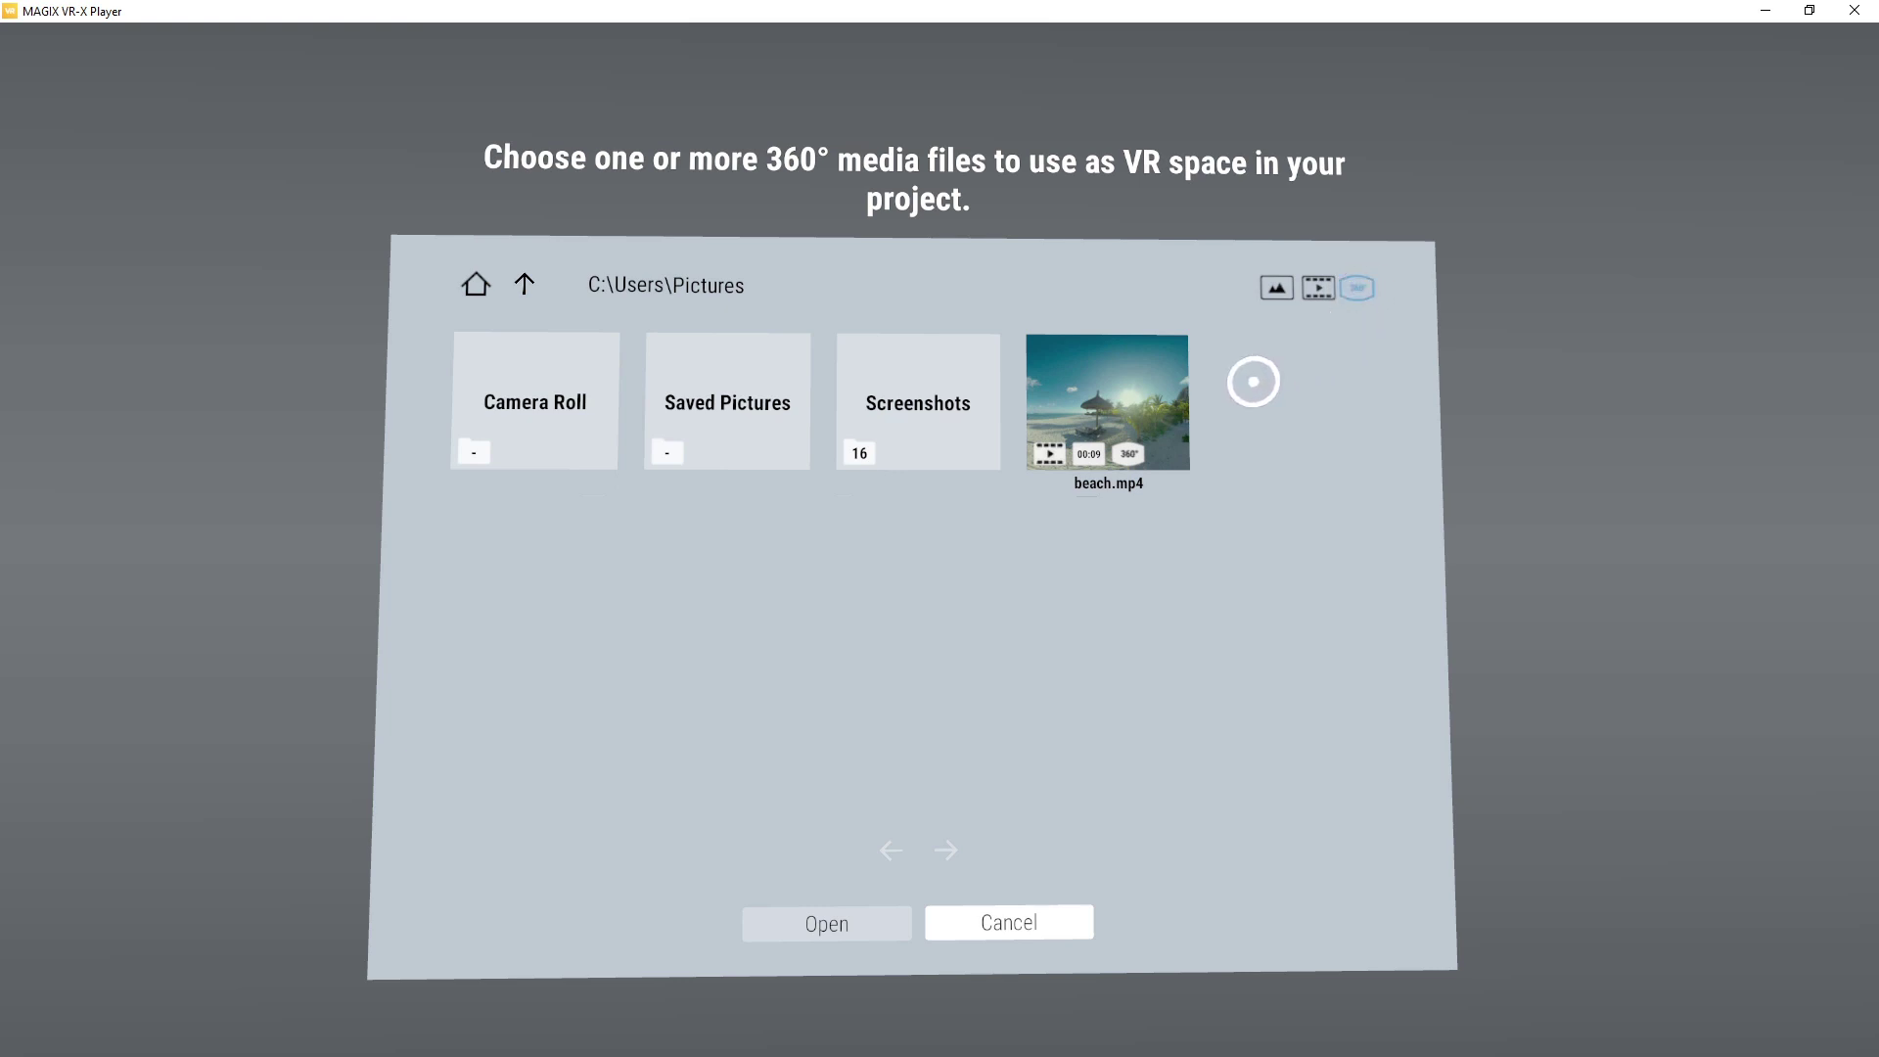
pyautogui.click(1154, 398)
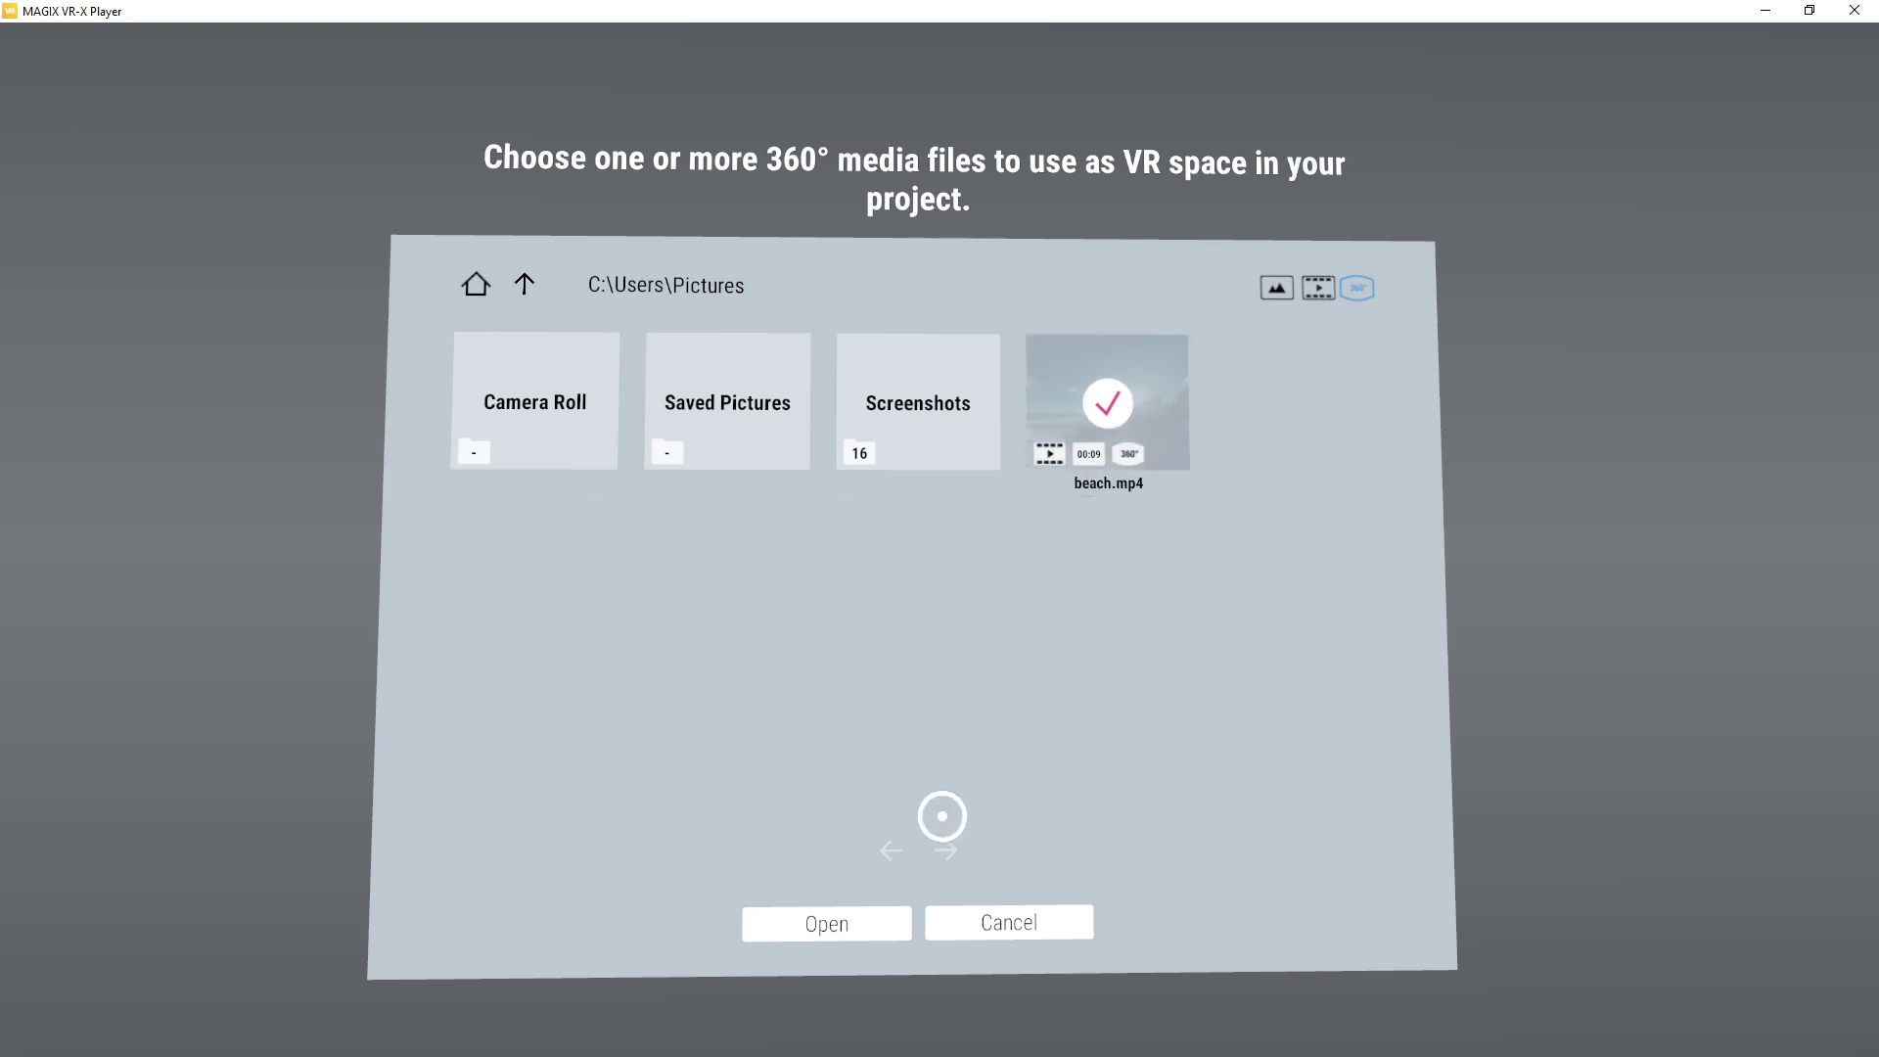
# Open the selected beach.mp4 video for 360° playback
pyautogui.click(872, 924)
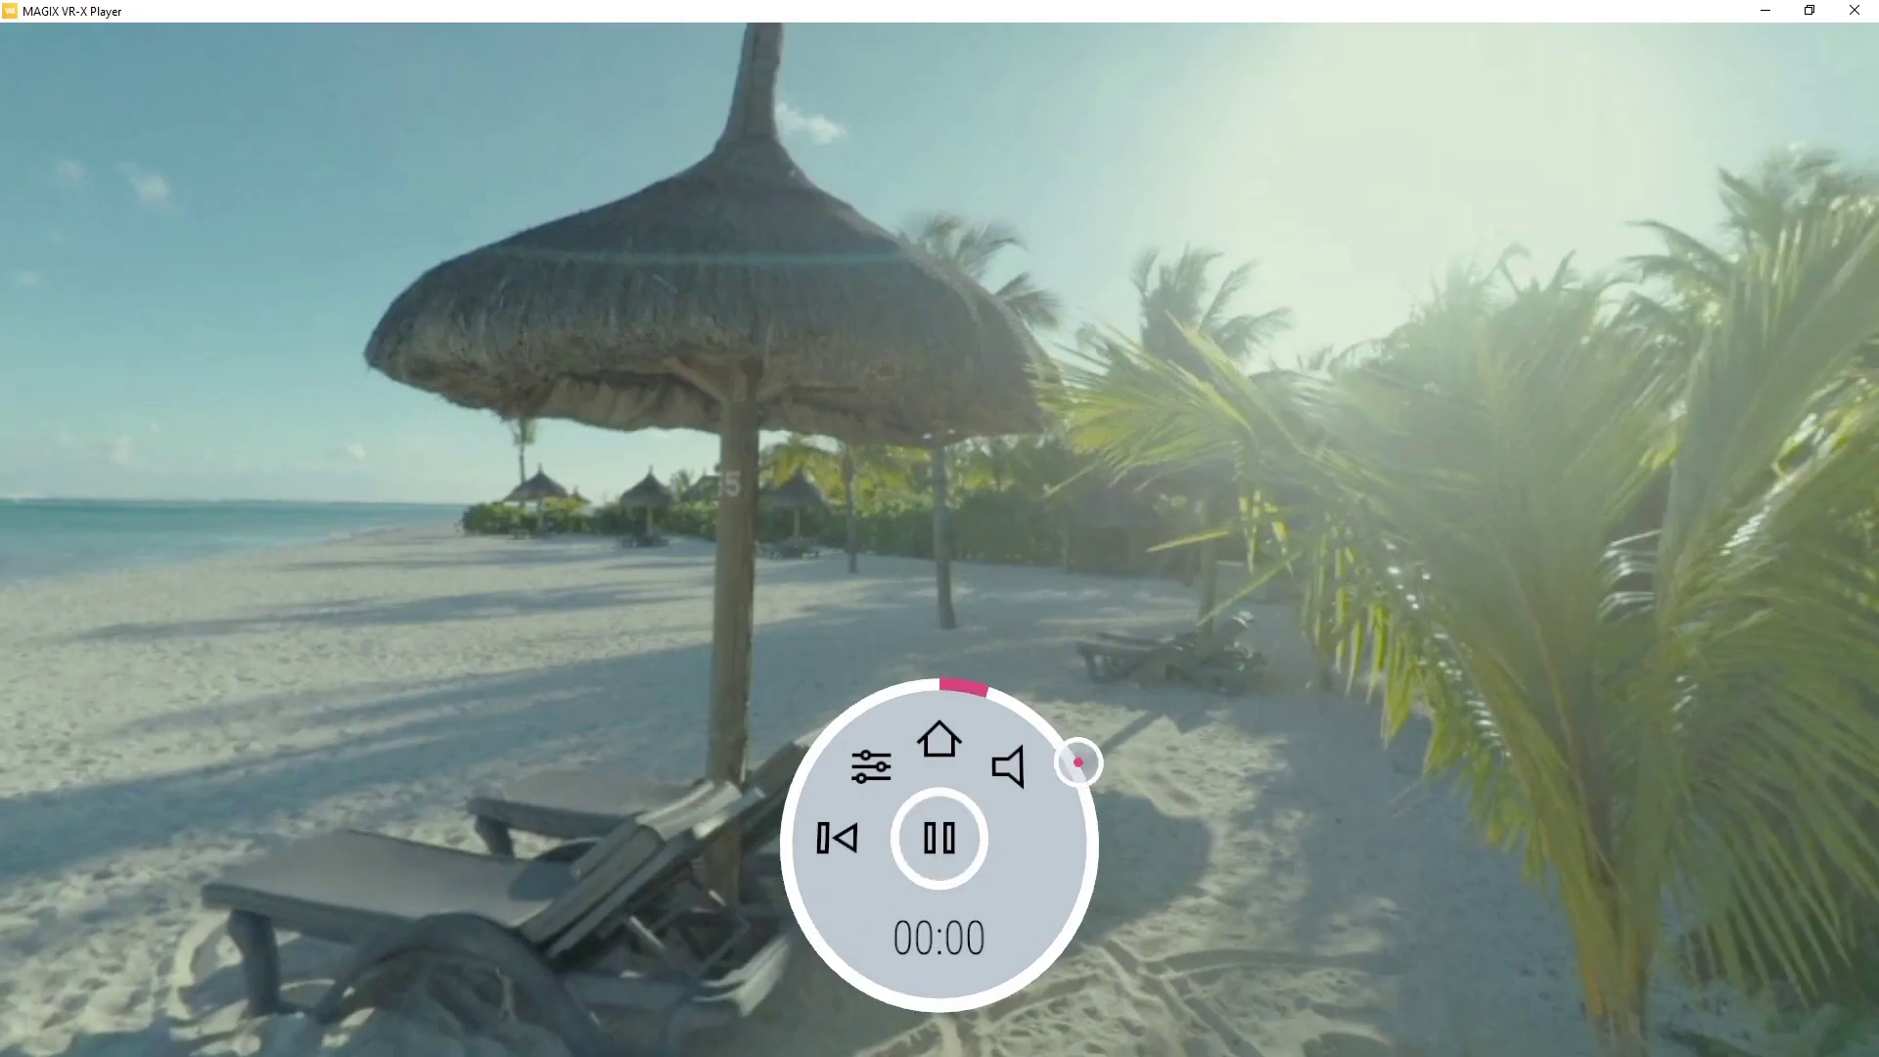